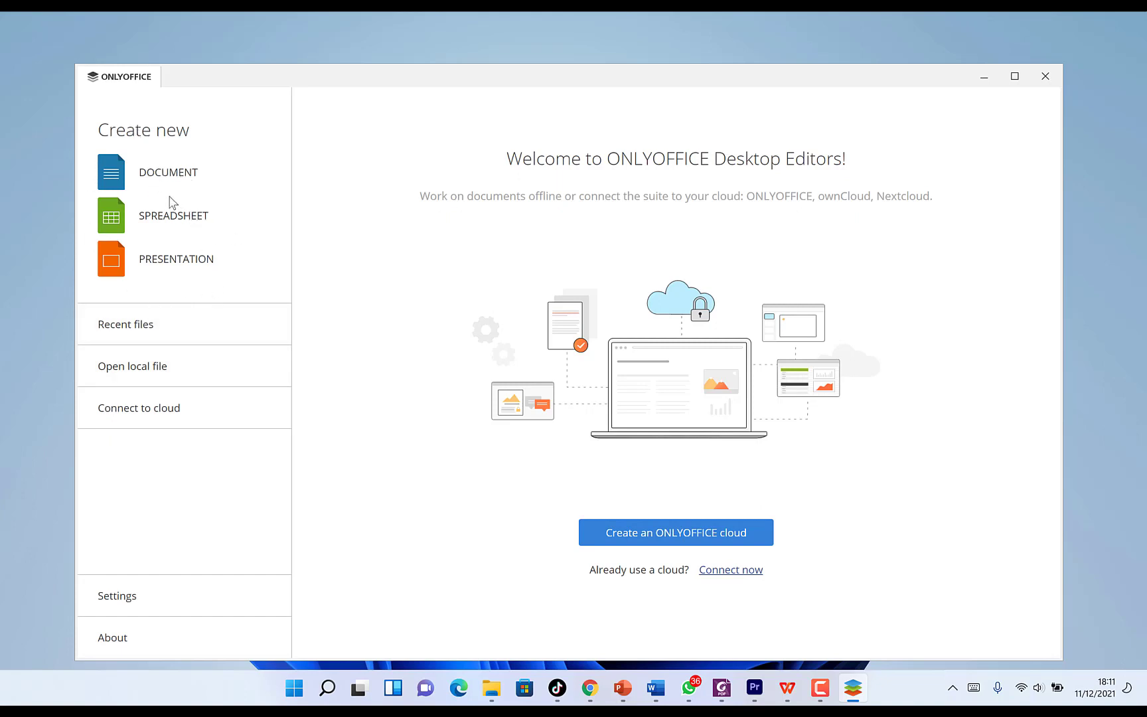
Step: Create a new blank text document, Document1.docx, from the start page
click(156, 175)
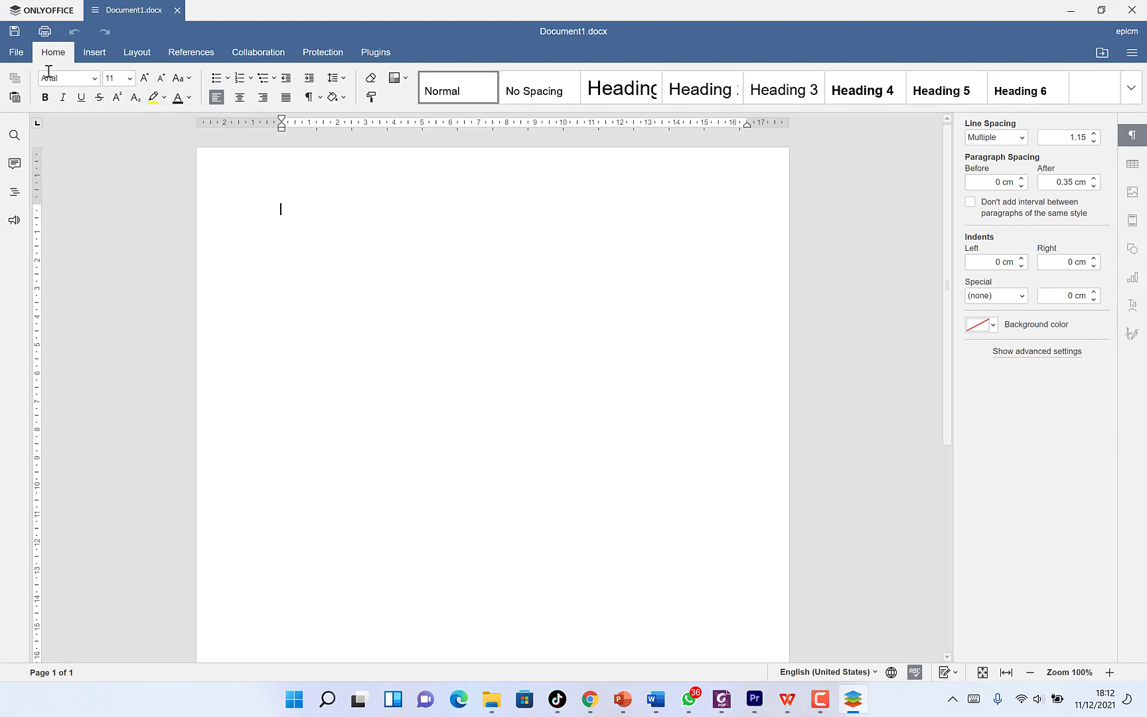
Step: Browse the shape categories under Insert, then show the Layout tools
click(95, 52)
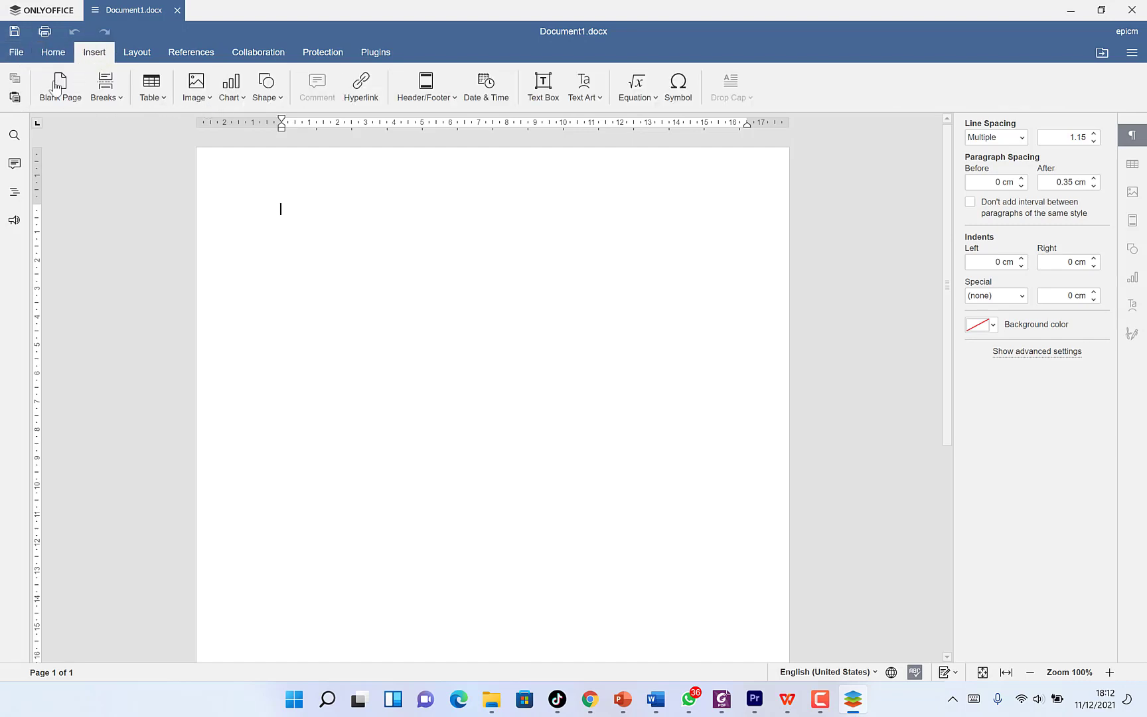
click(274, 103)
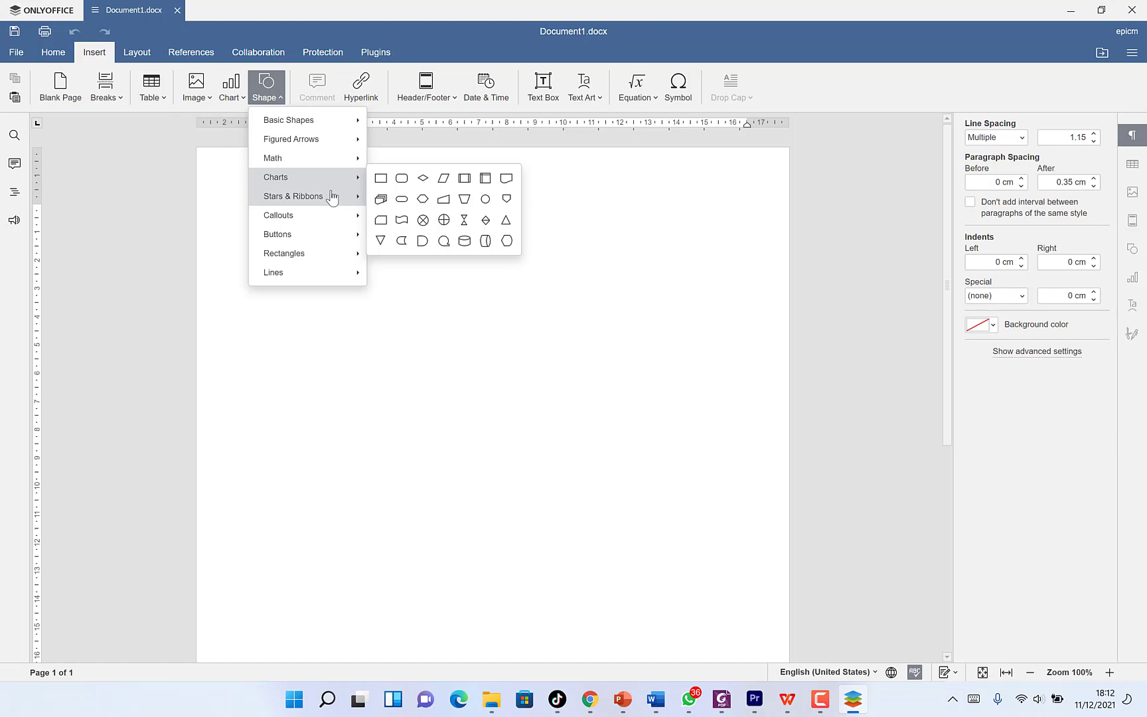
mouse_move(279, 215)
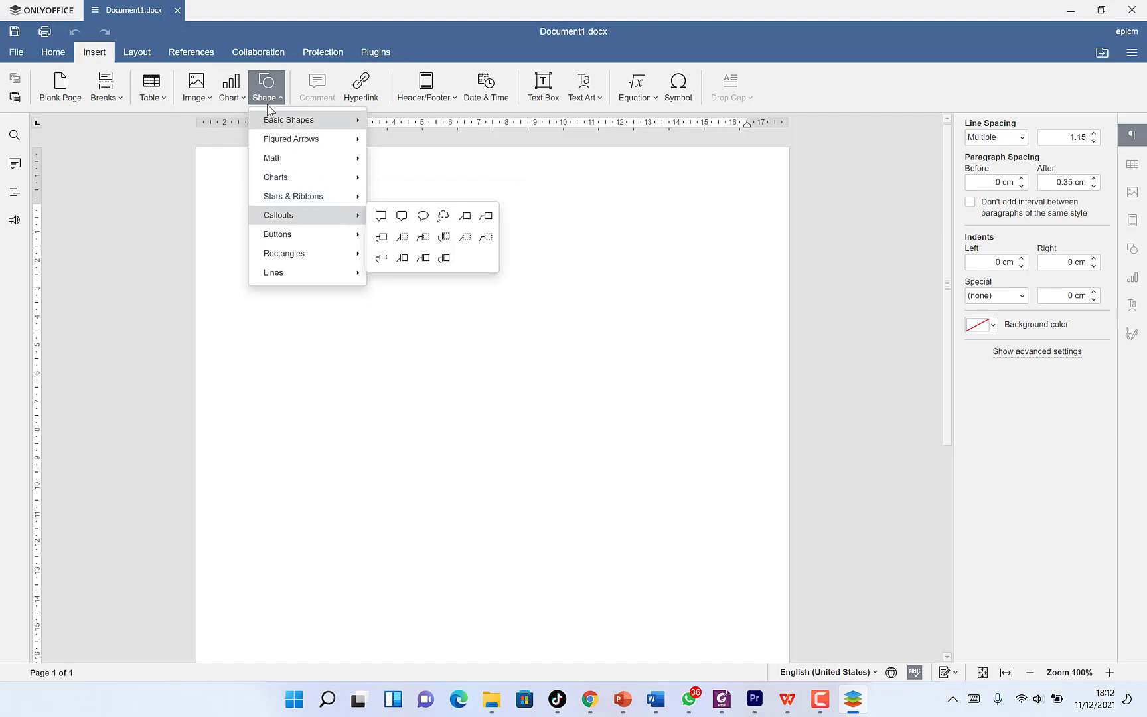
click(136, 52)
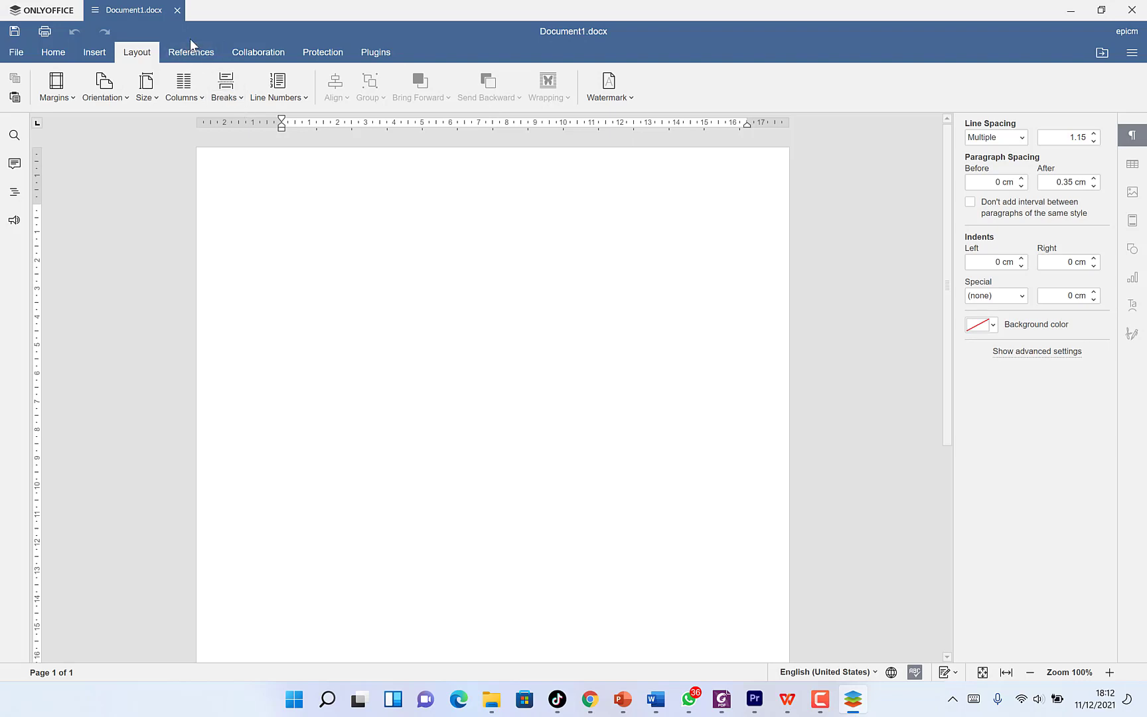
Step: Look over the References, Collaboration, Protection and Plugins tabs, including the YouTube plugin
click(196, 55)
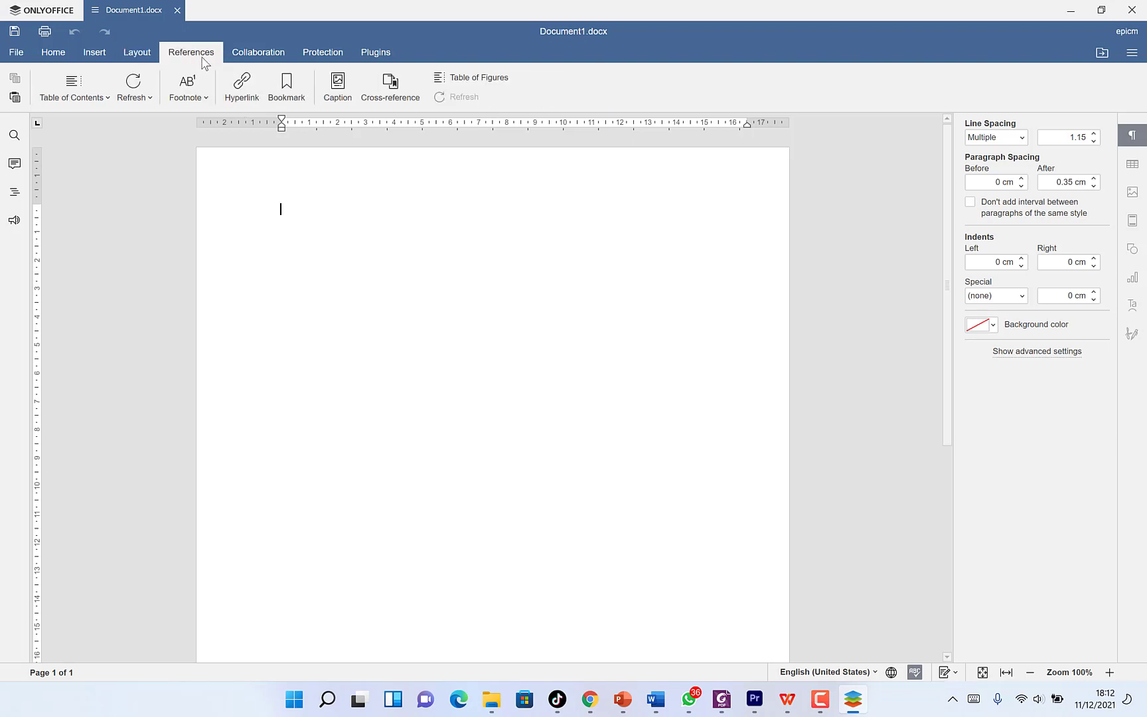
click(265, 57)
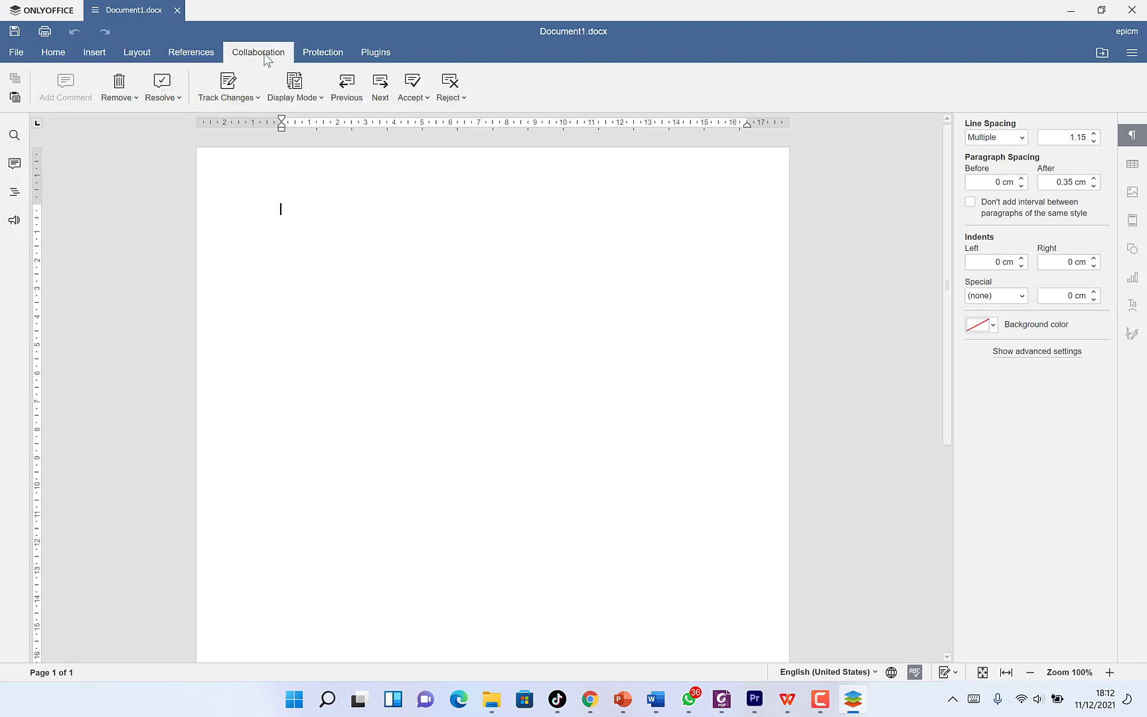
click(331, 49)
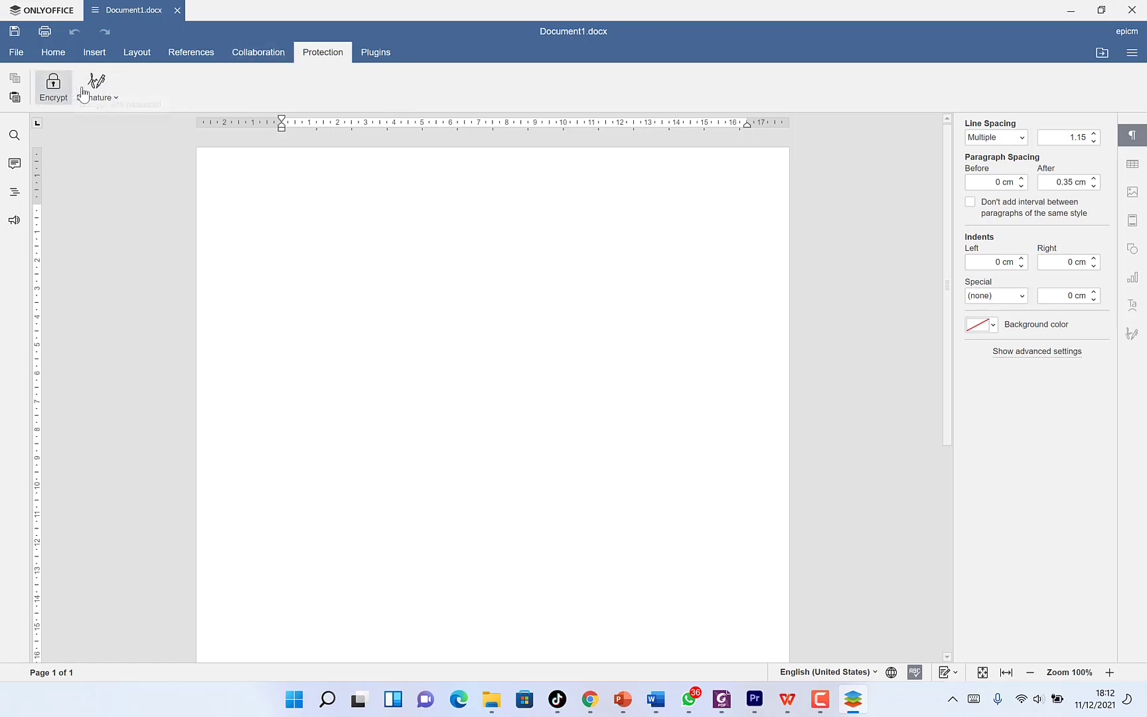
click(387, 54)
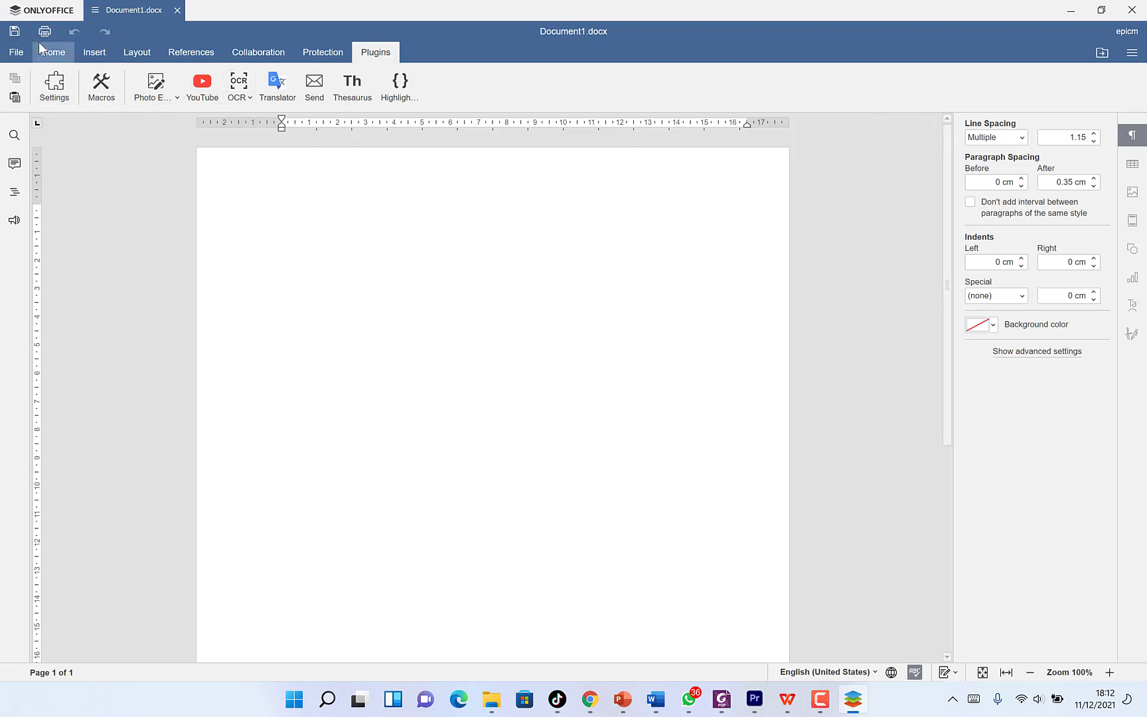
Step: From the start page, create blank spreadsheet Book1.xlsx and show its Insert tools
click(15, 13)
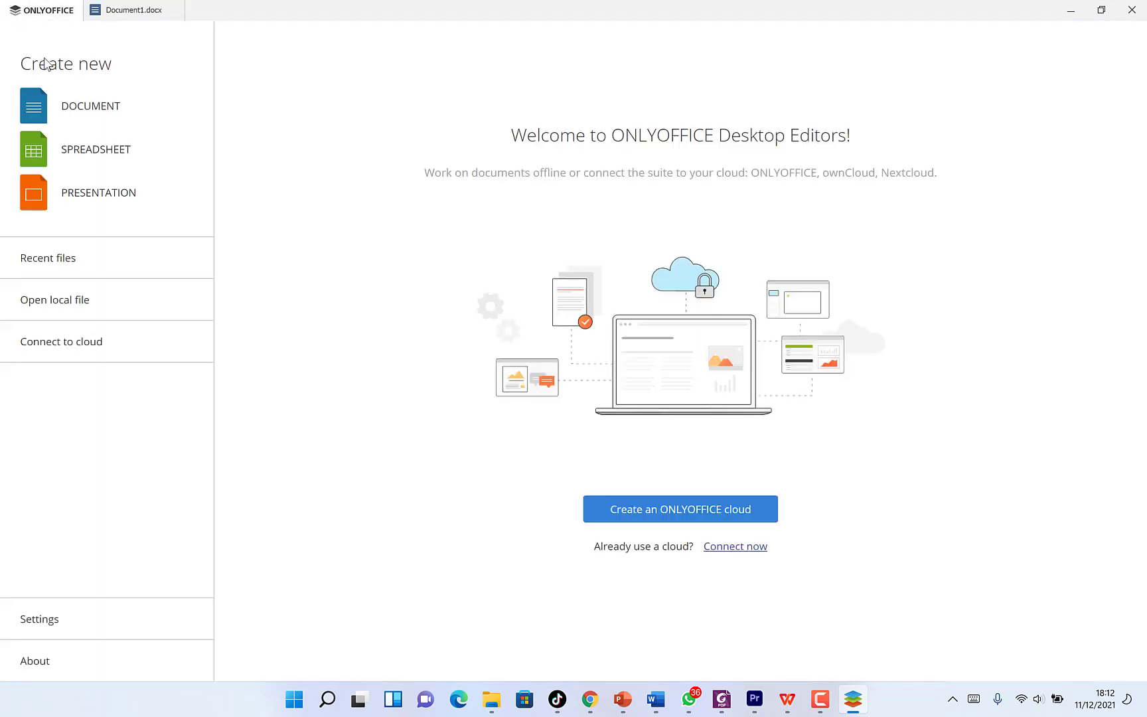
double_click(93, 151)
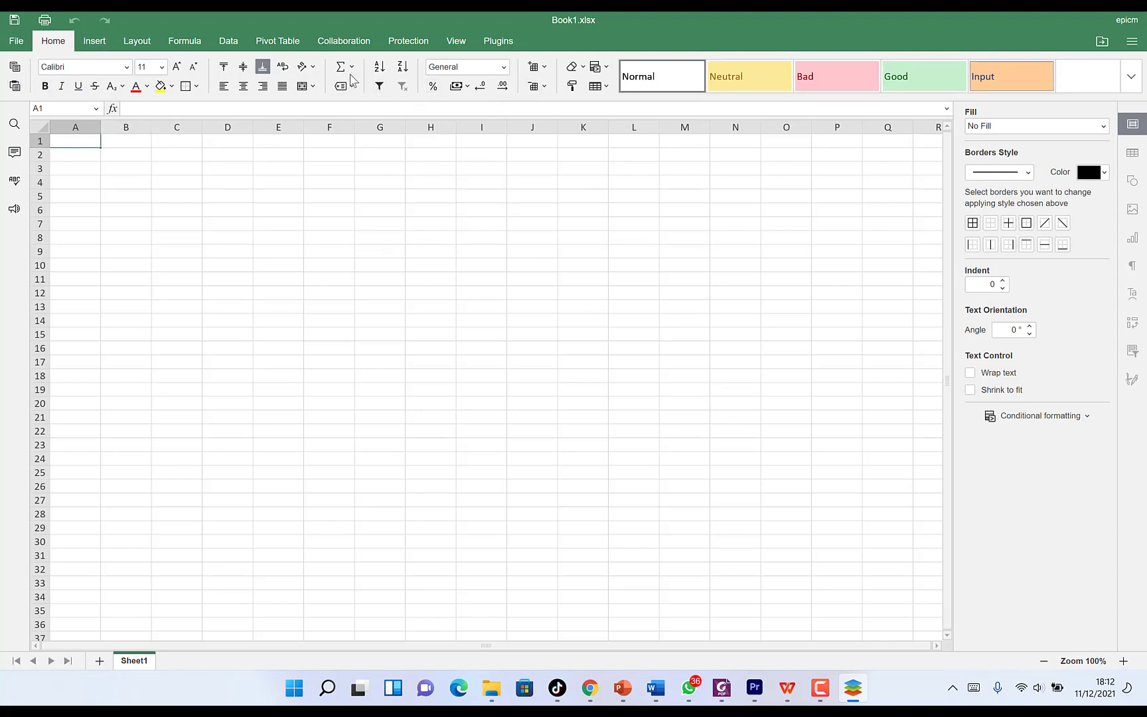
click(94, 41)
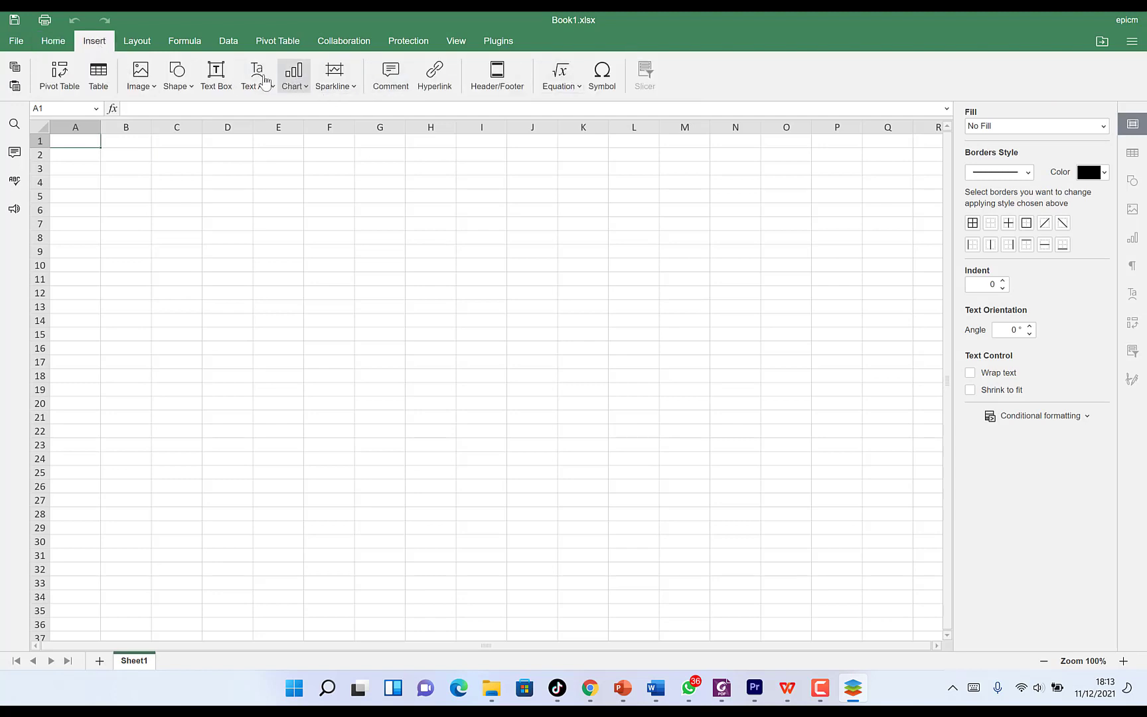
Step: Browse the Chart and Sparkline galleries, then show the spreadsheet's Layout tools
click(308, 94)
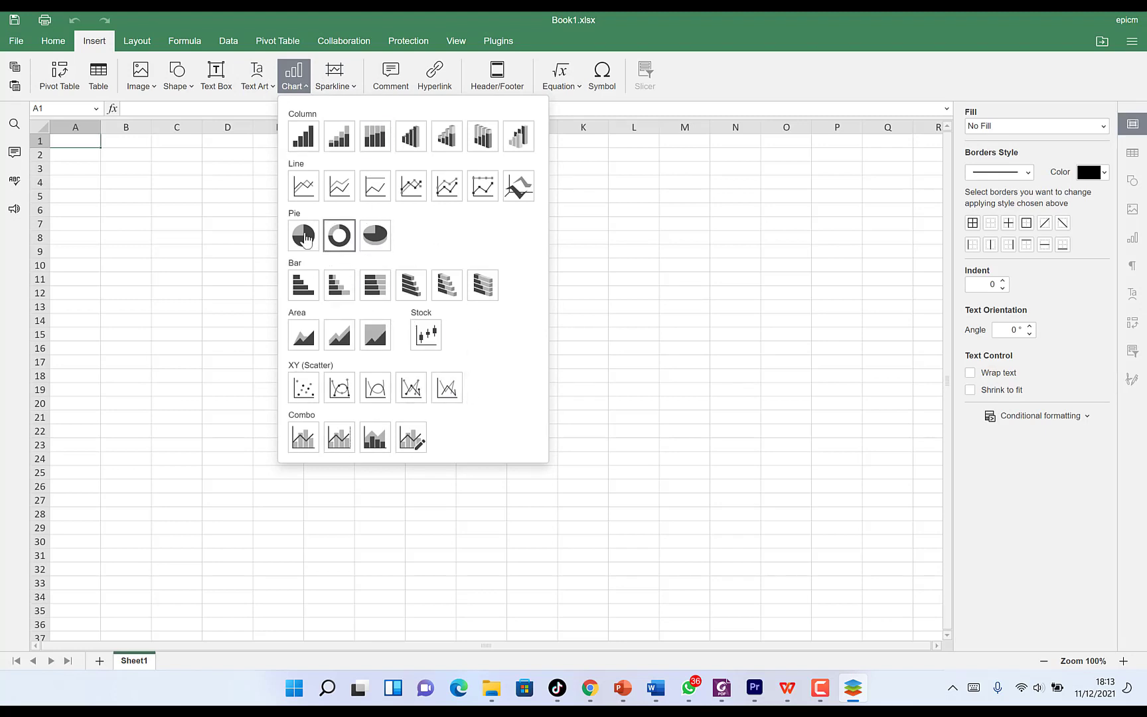
click(355, 89)
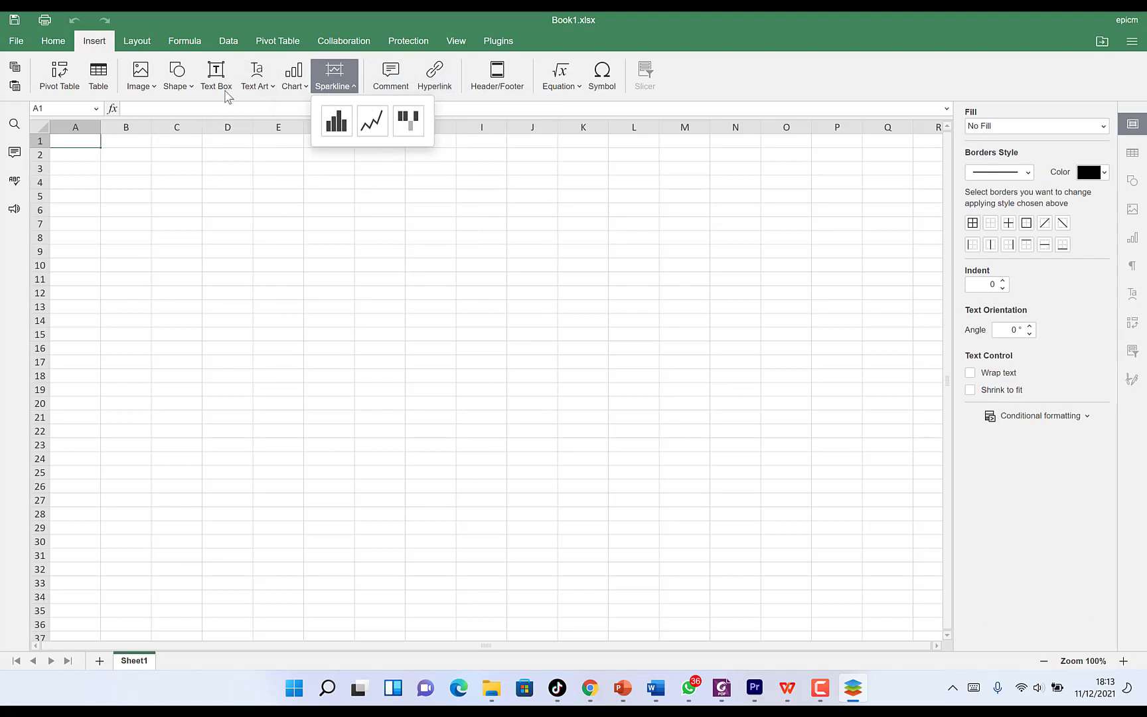
click(134, 41)
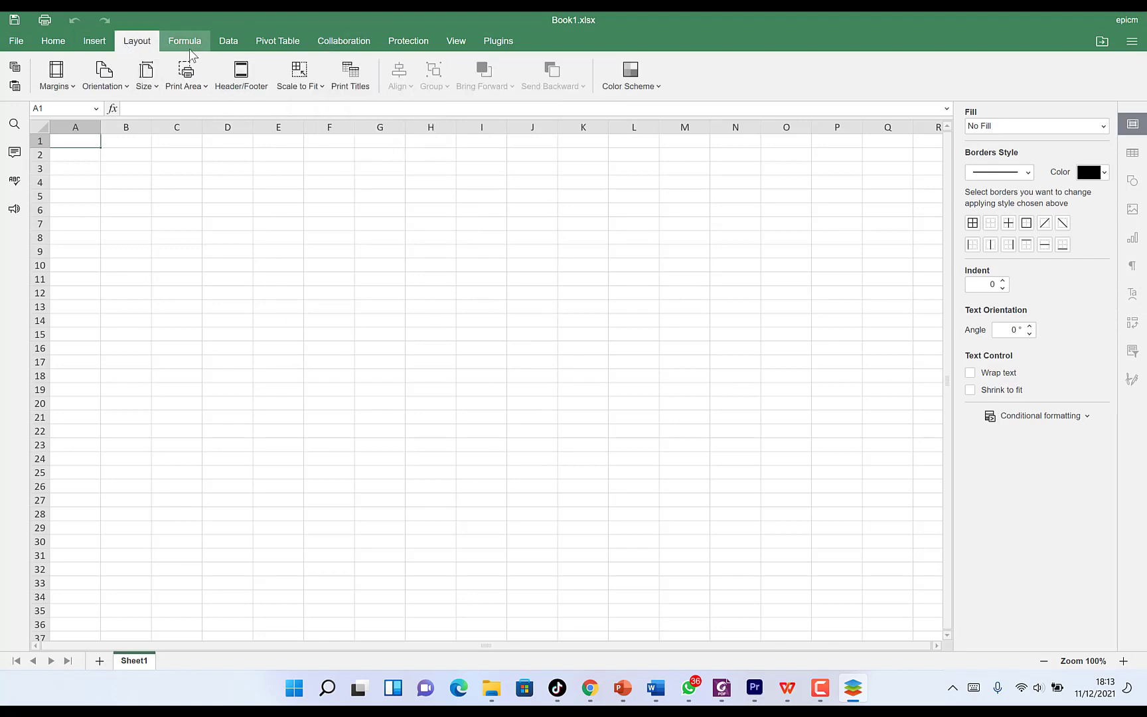
Step: Browse the Formula, Data, Pivot Table, Collaboration, Protection, Plugins and View tabs, then return to the start page
click(185, 42)
click(242, 41)
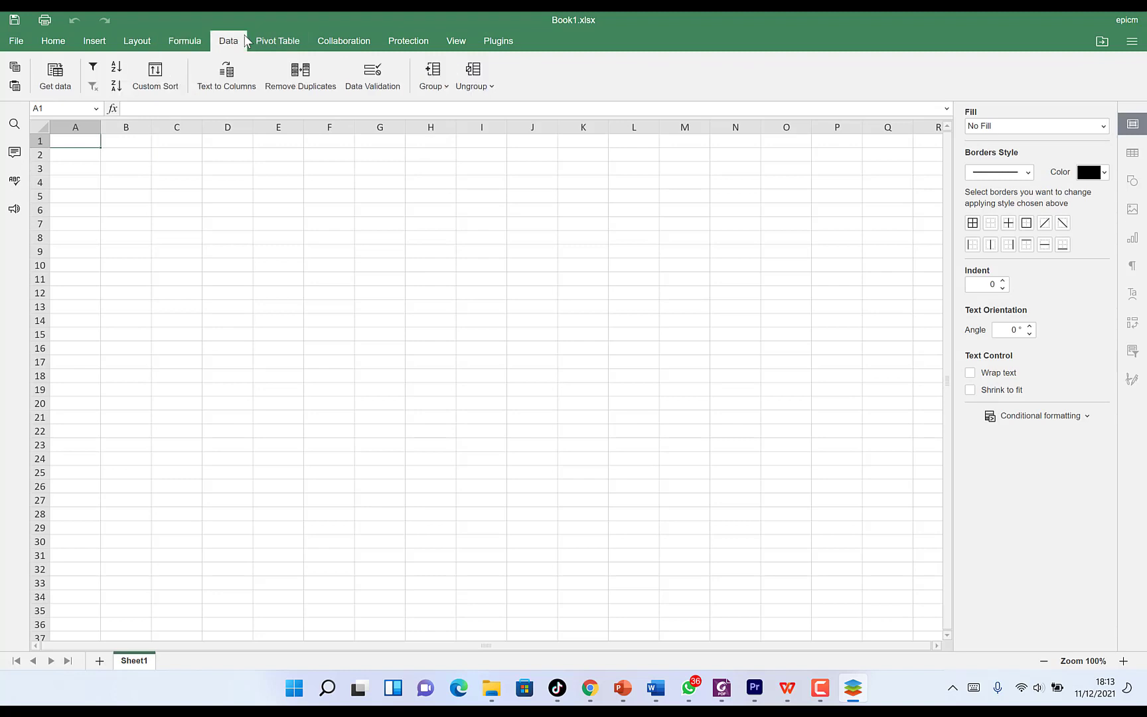
click(270, 42)
click(324, 42)
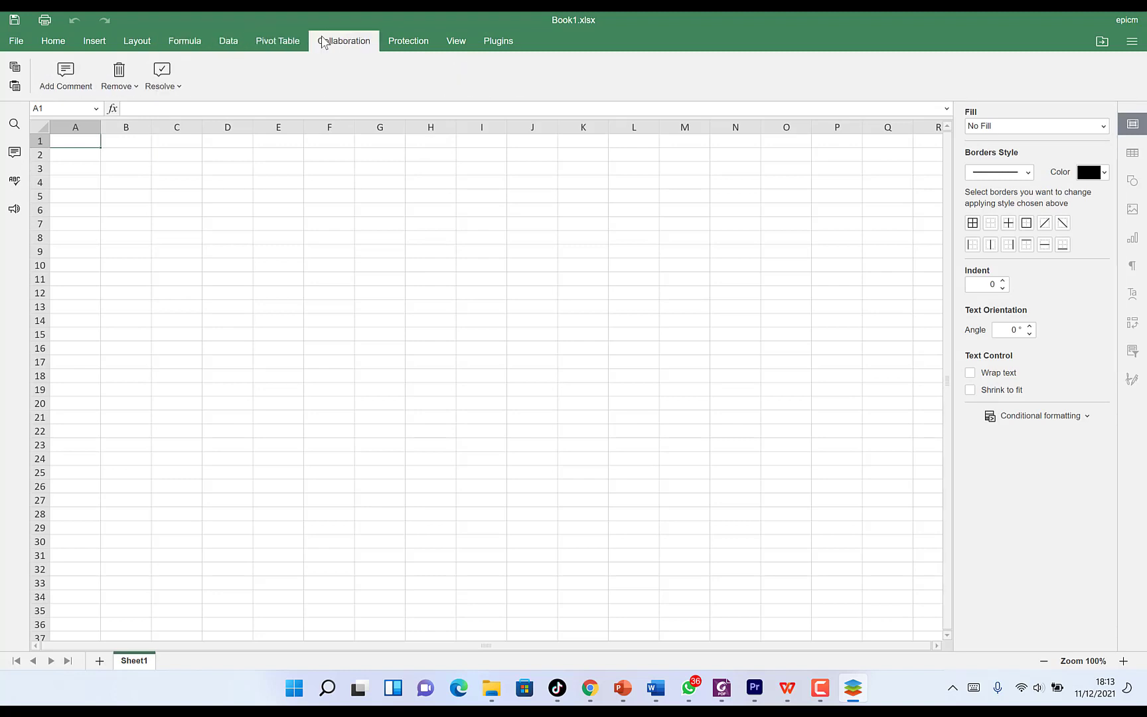
click(389, 45)
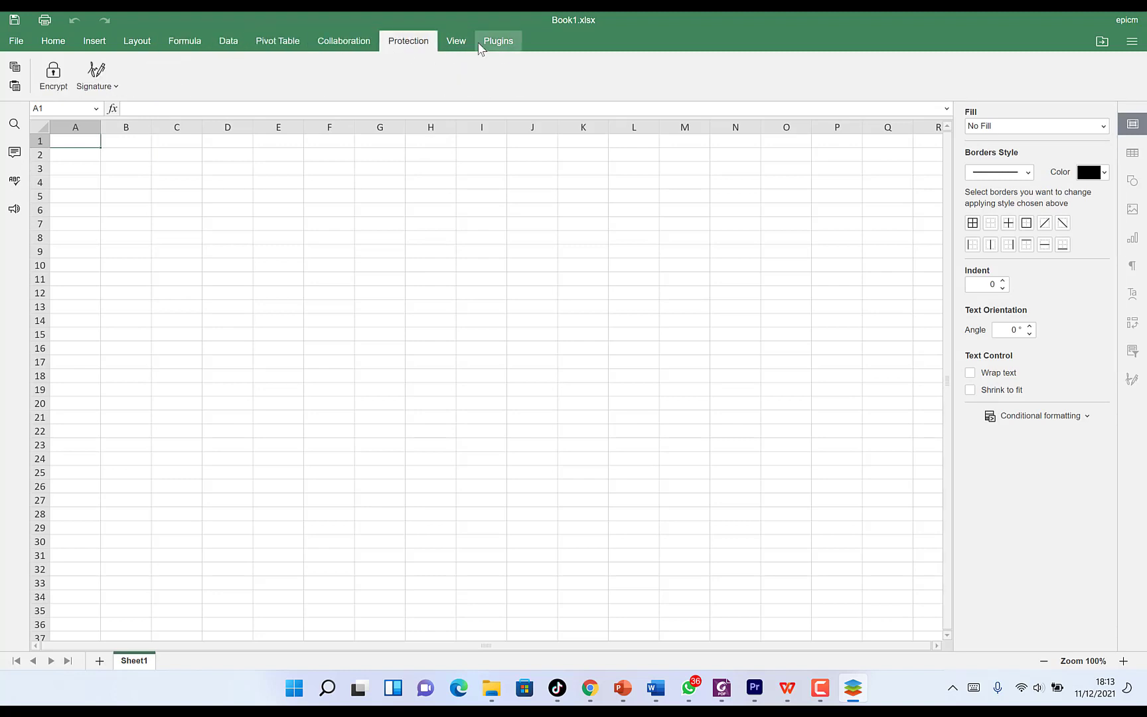
click(482, 42)
click(453, 46)
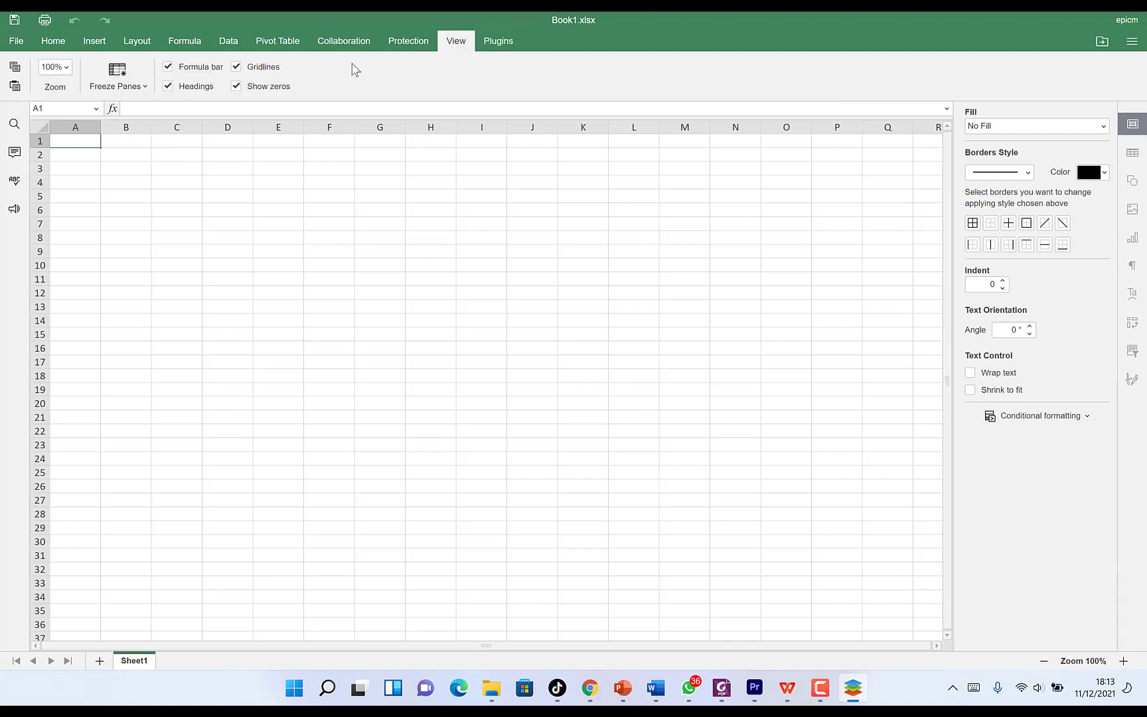
click(18, 20)
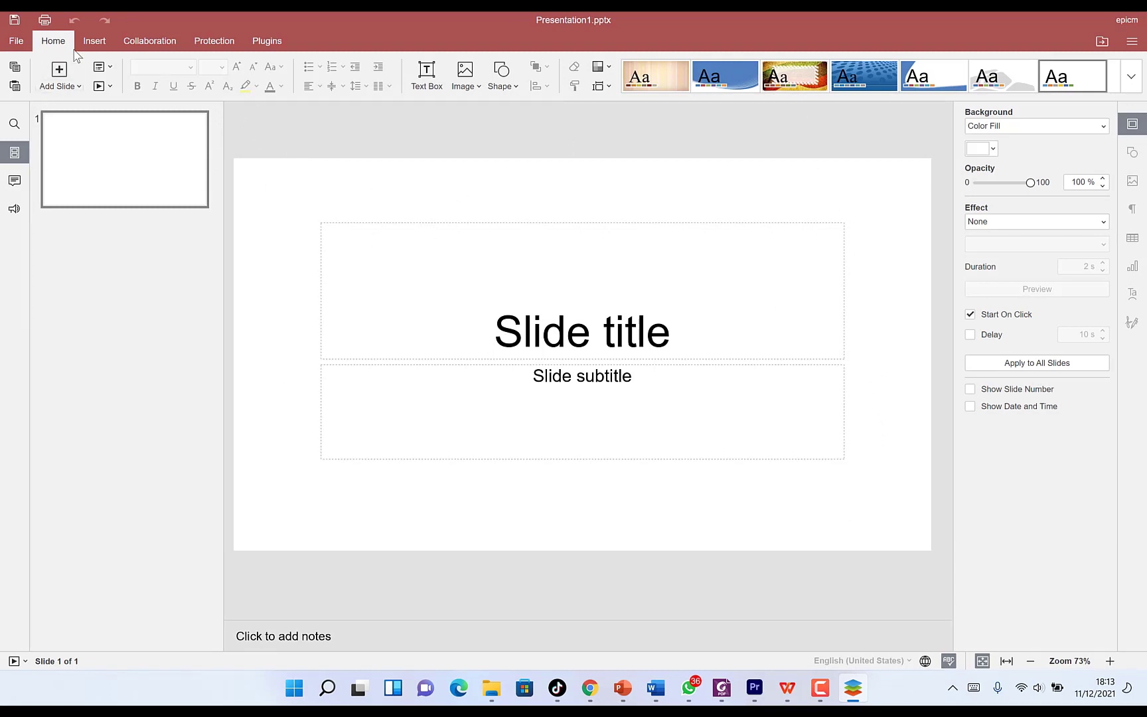
Step: Browse the slide Insert tab's Shape and Chart galleries, then close the chart list
click(94, 41)
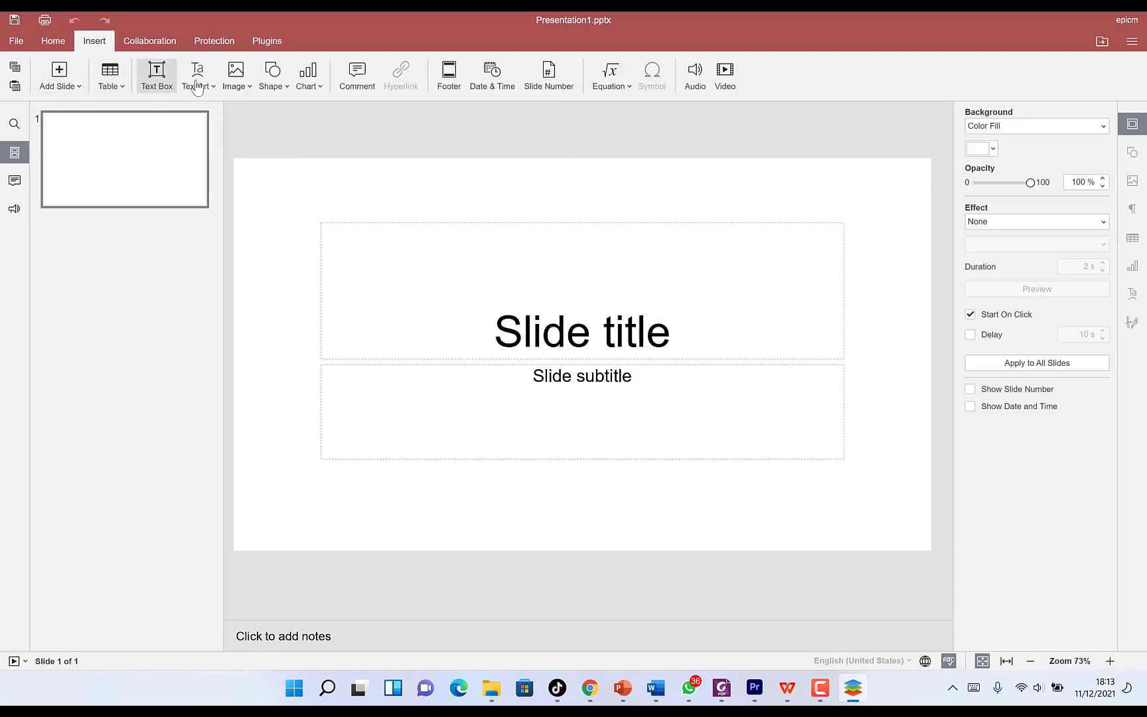
click(271, 82)
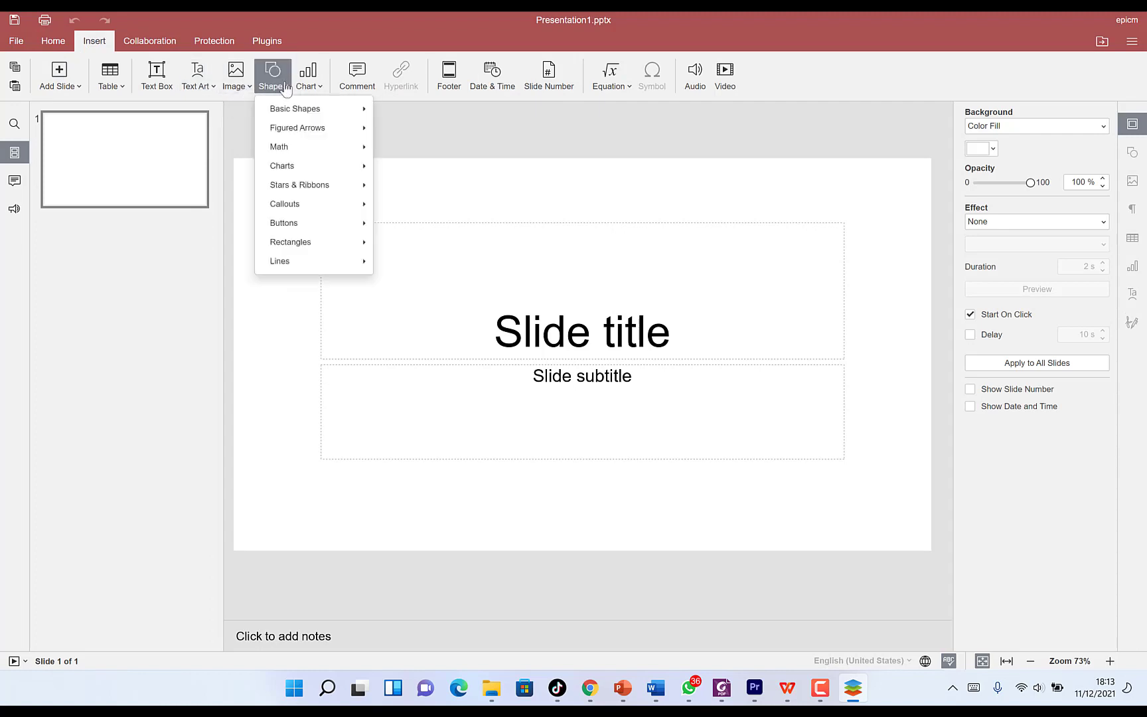
click(309, 82)
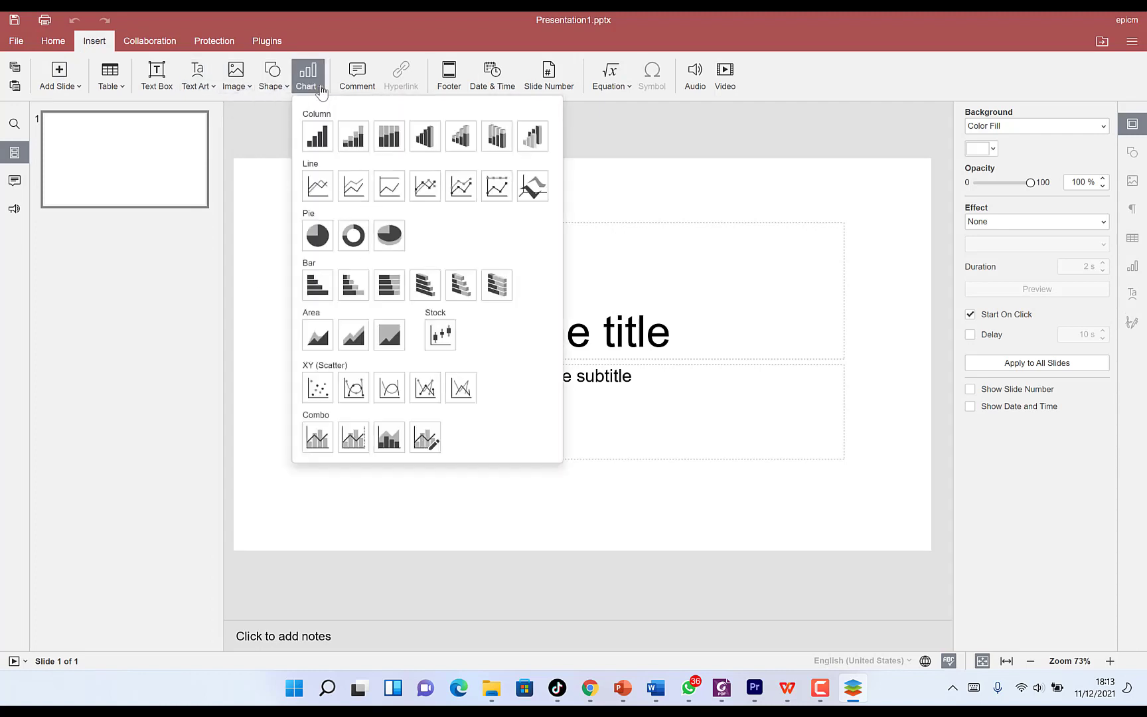
click(688, 189)
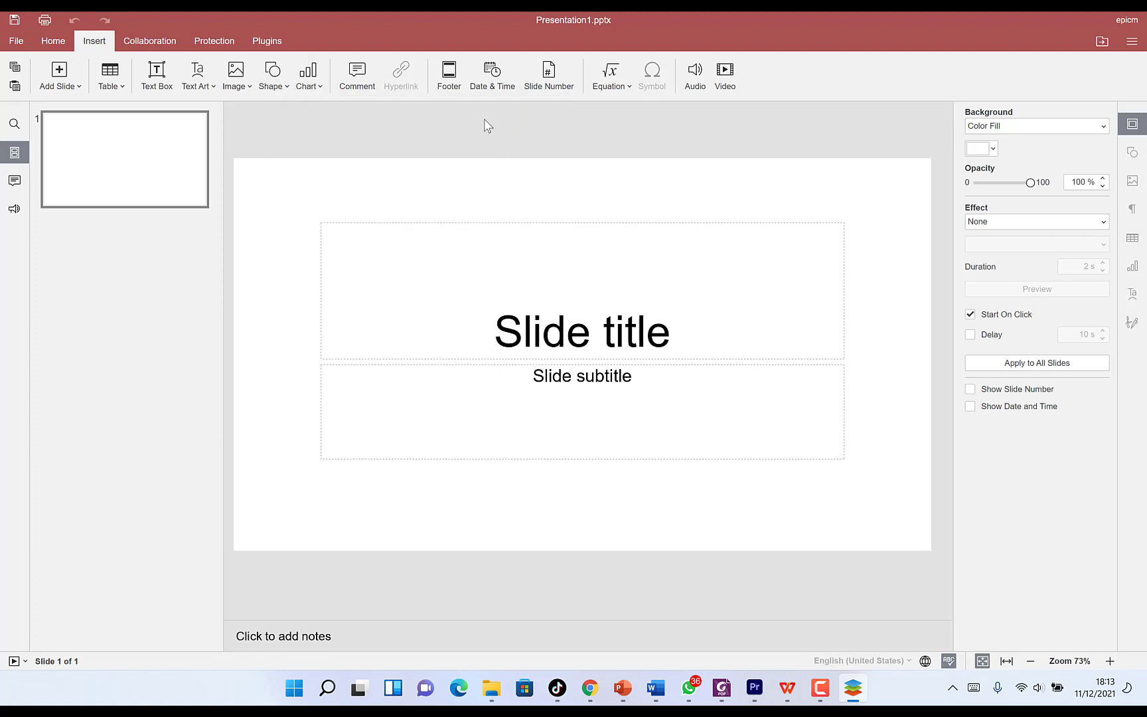
Step: Look over the Collaboration, Protection and Plugins tabs, then return to the Home tab
click(148, 42)
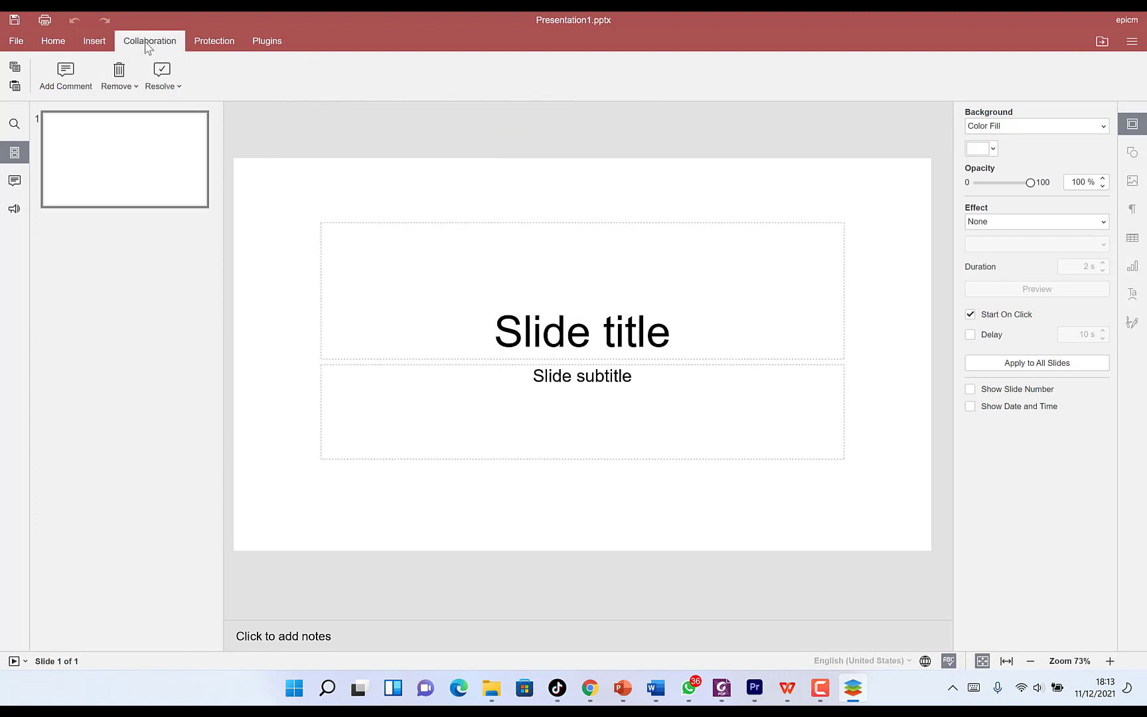
click(208, 45)
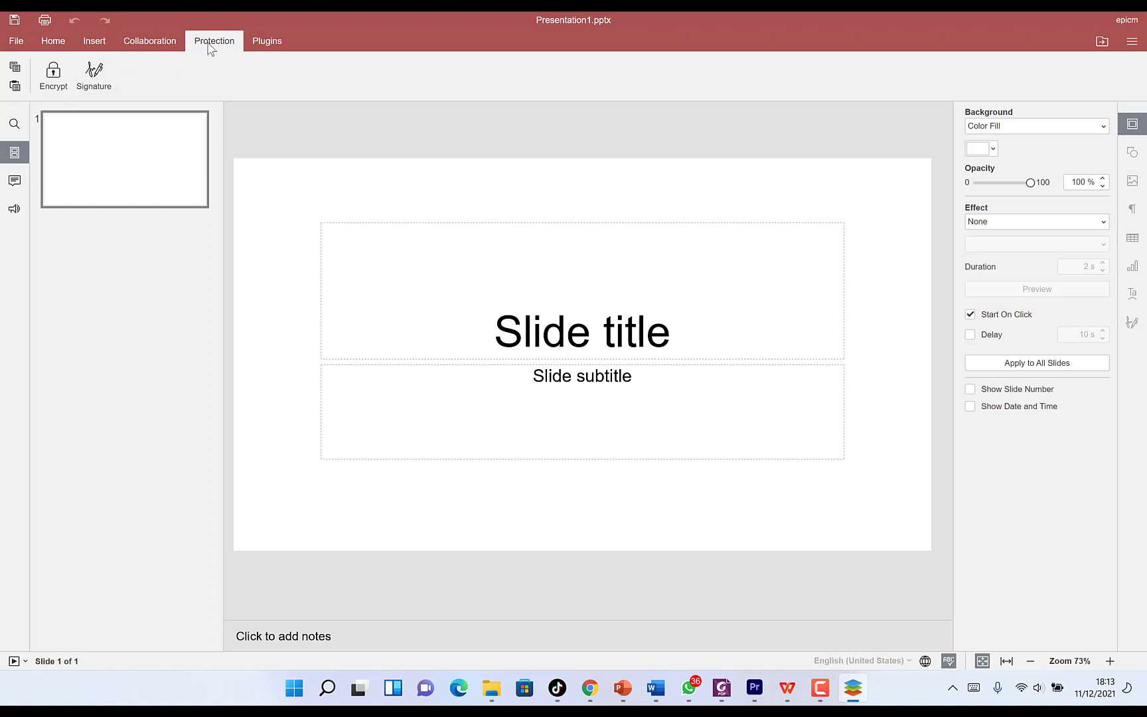
click(269, 39)
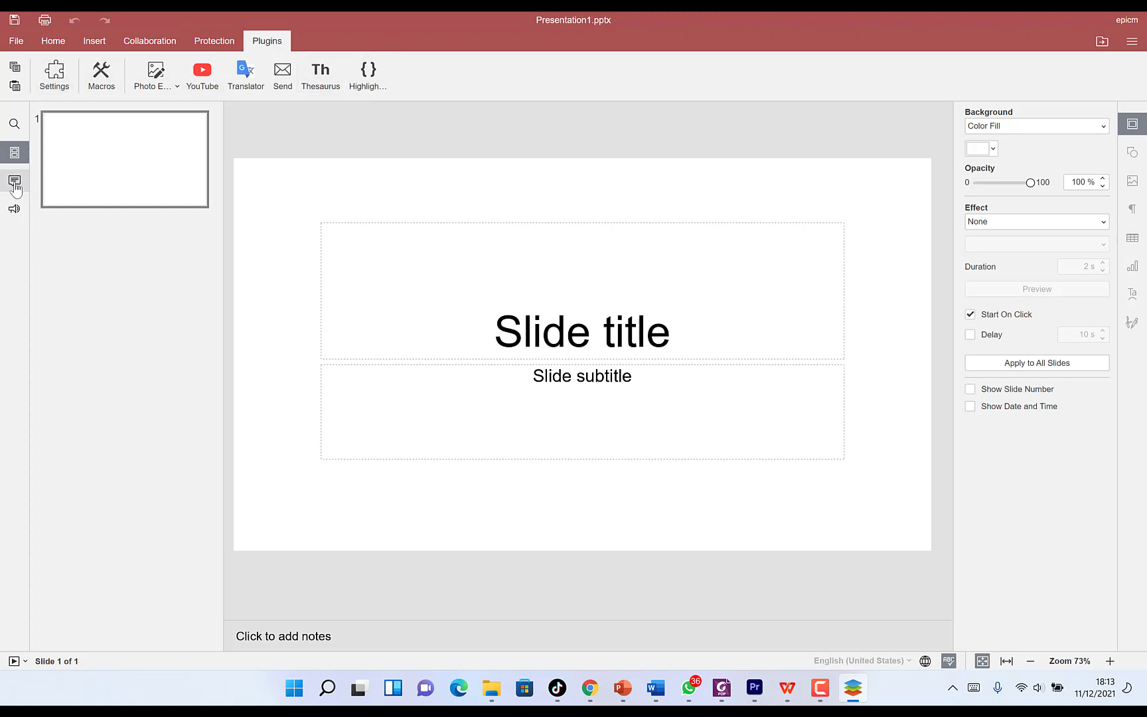
click(58, 42)
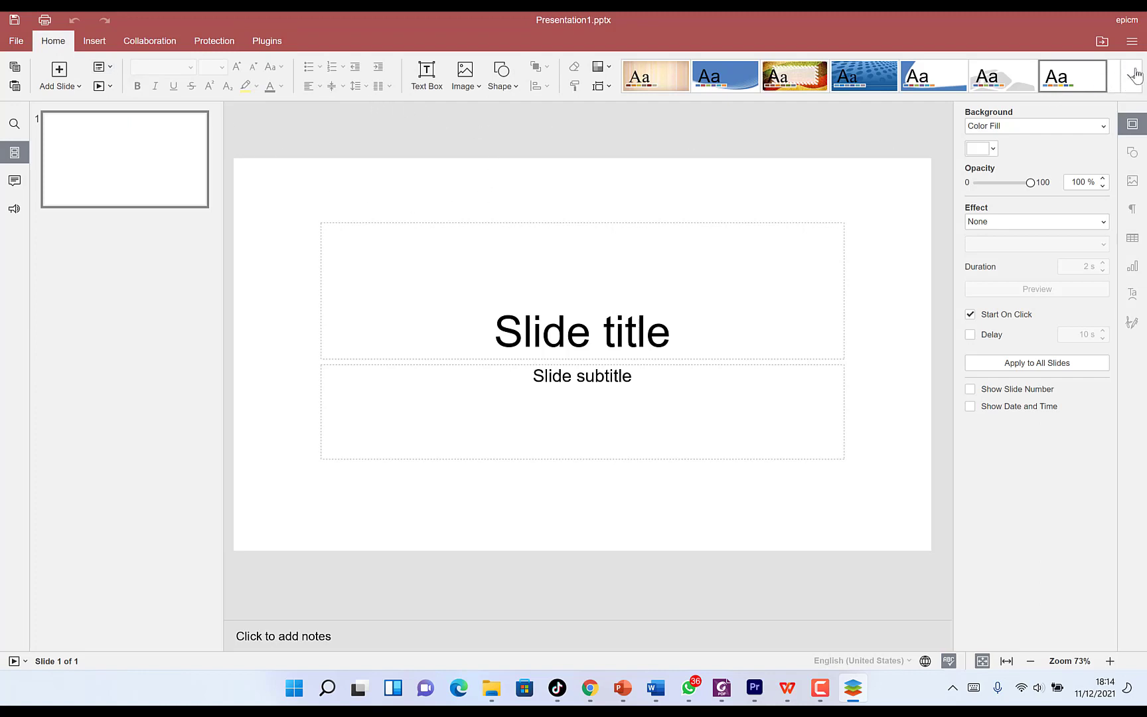
Step: Expand the full slide theme gallery, then open the View settings menu
click(1135, 77)
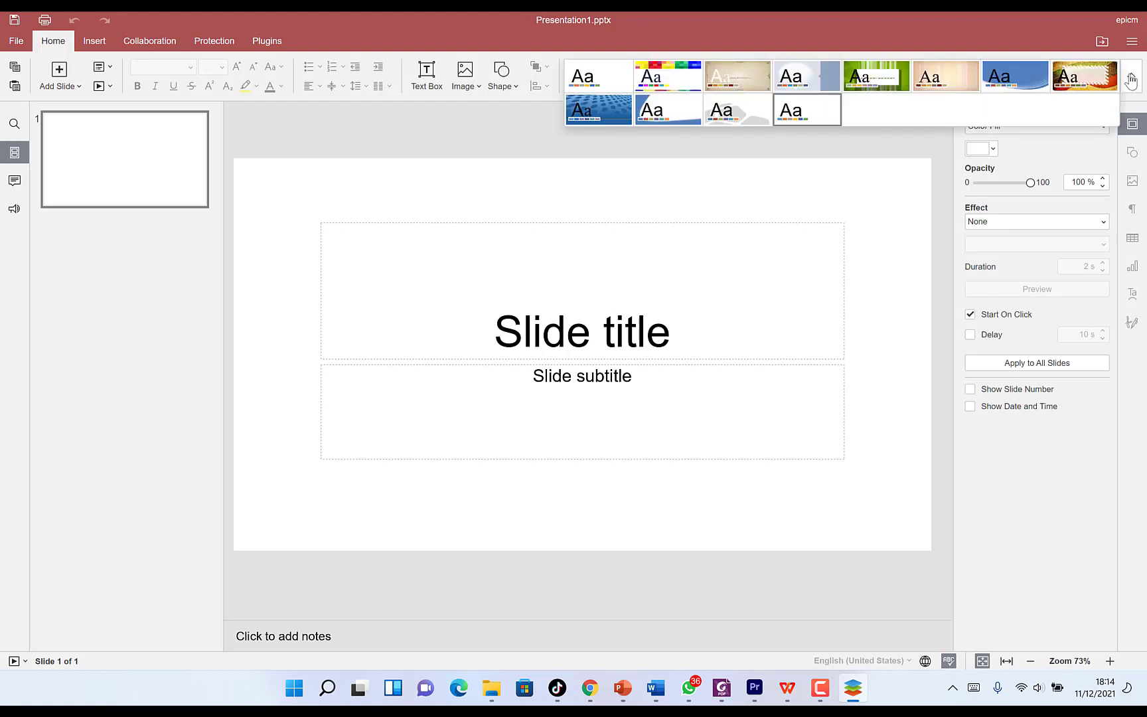
click(1131, 81)
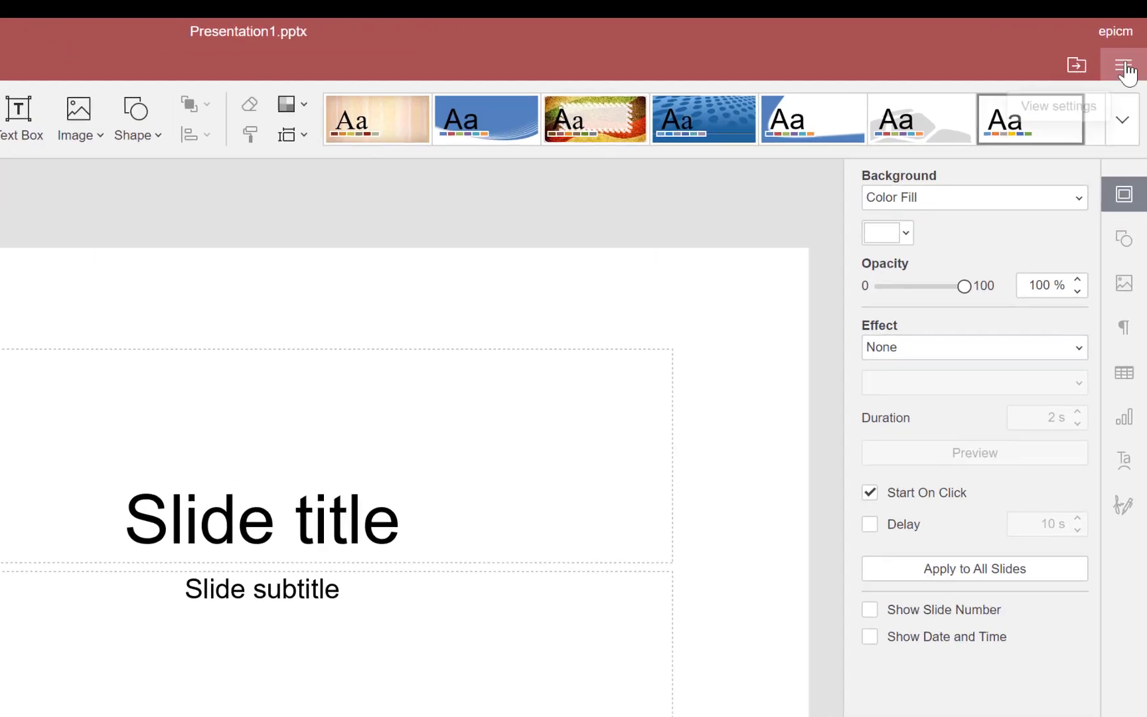
click(1131, 42)
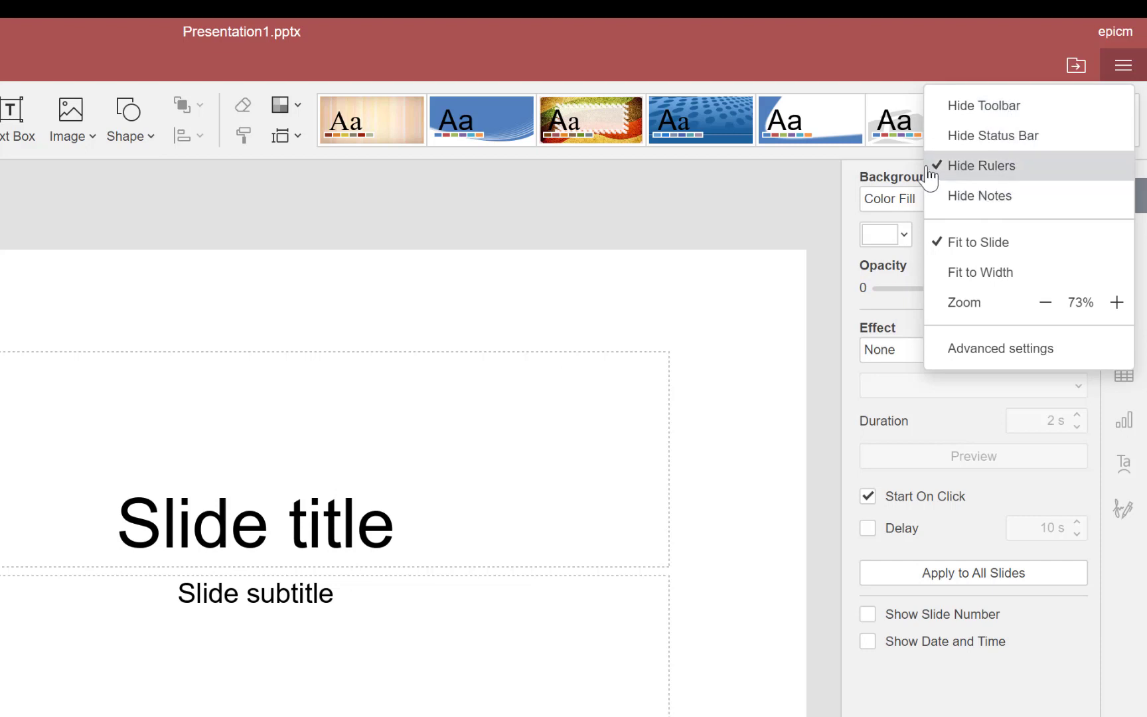
Step: Open Advanced settings from the View settings menu
click(1009, 355)
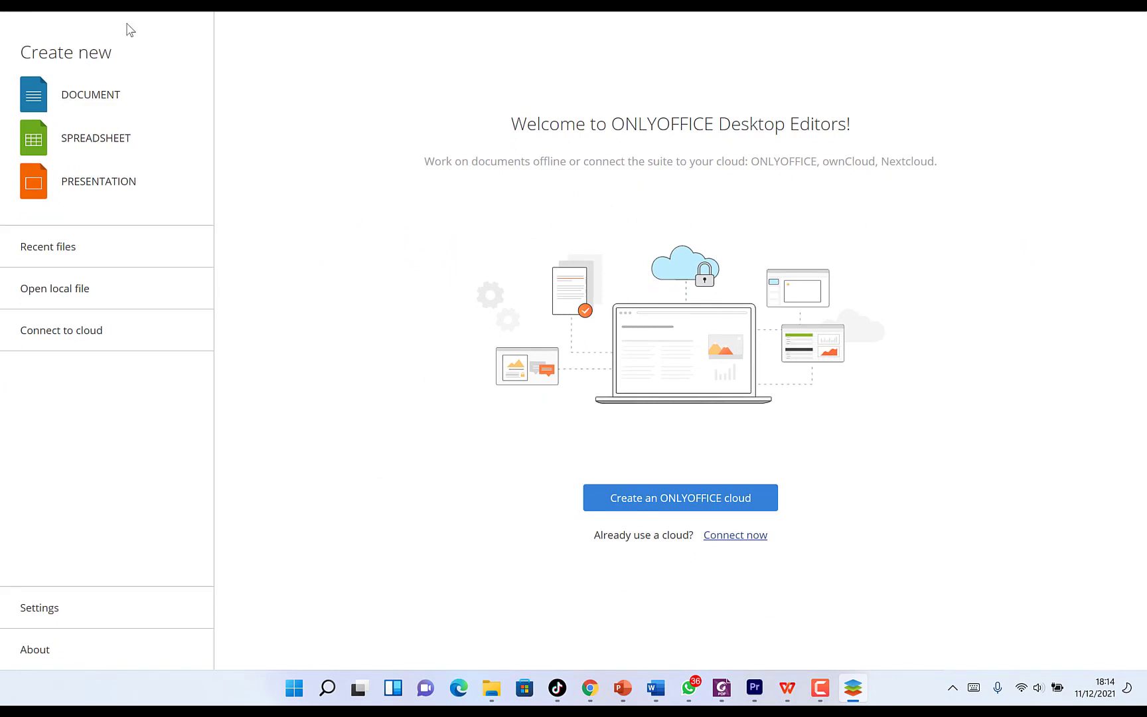
Step: Create a blank Document1.docx and bring up its Home tab formatting tools and text styles
drag(333, 11, 350, 10)
click(90, 94)
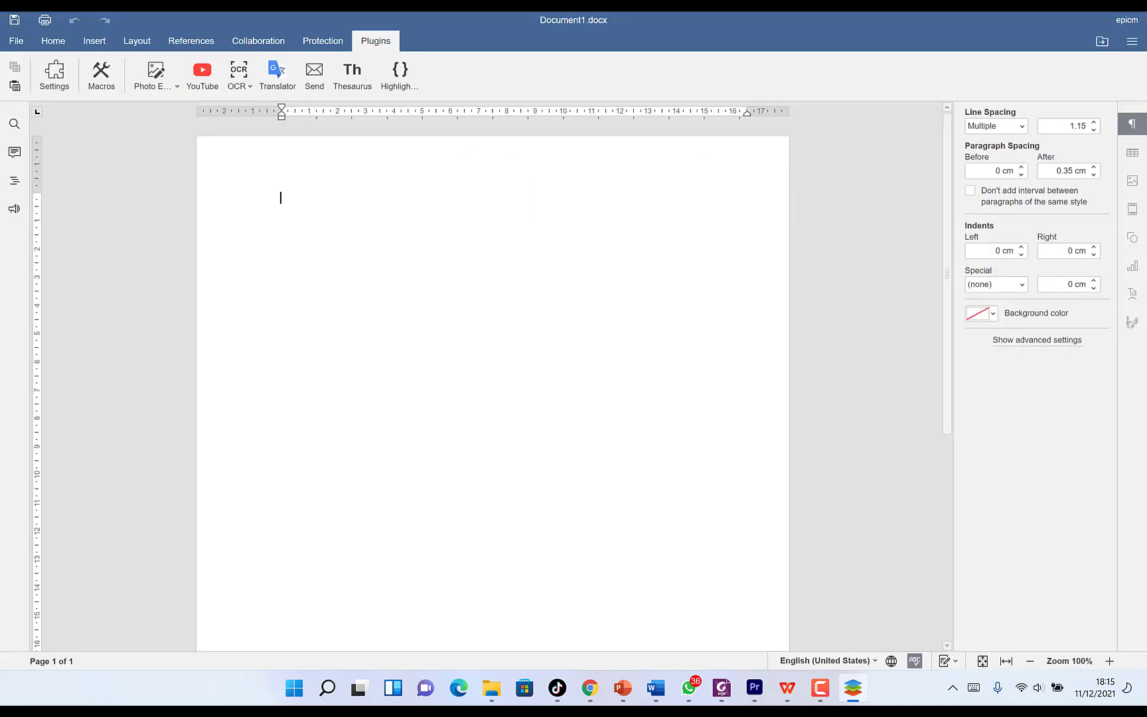
click(51, 41)
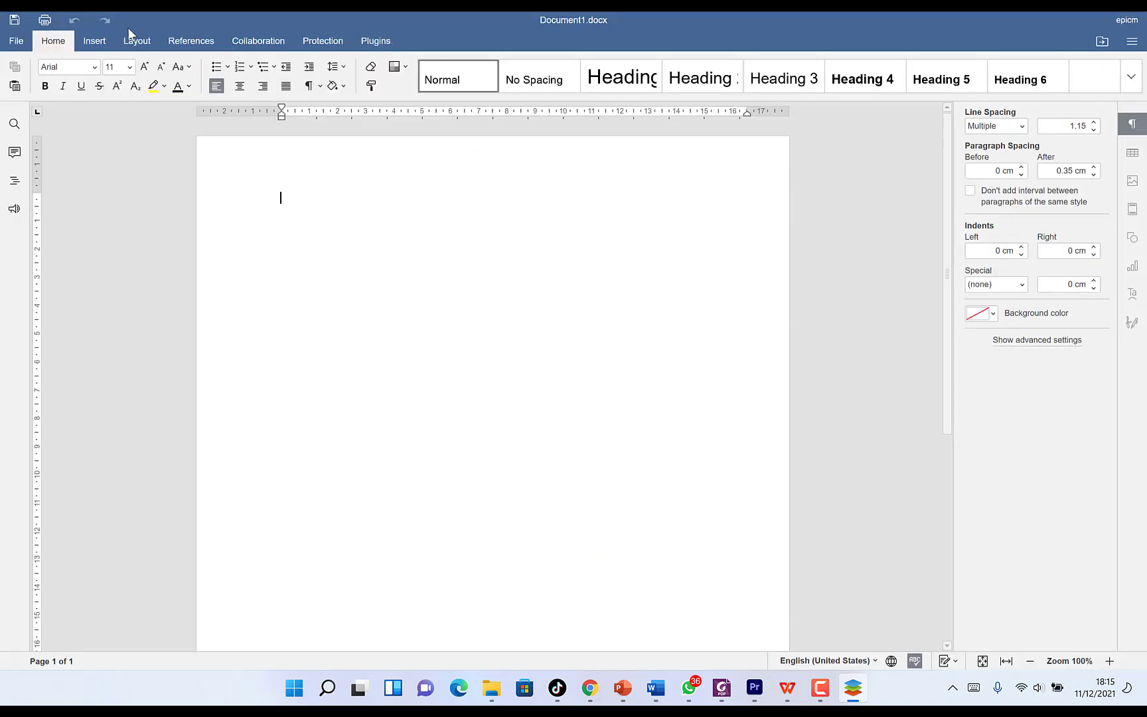